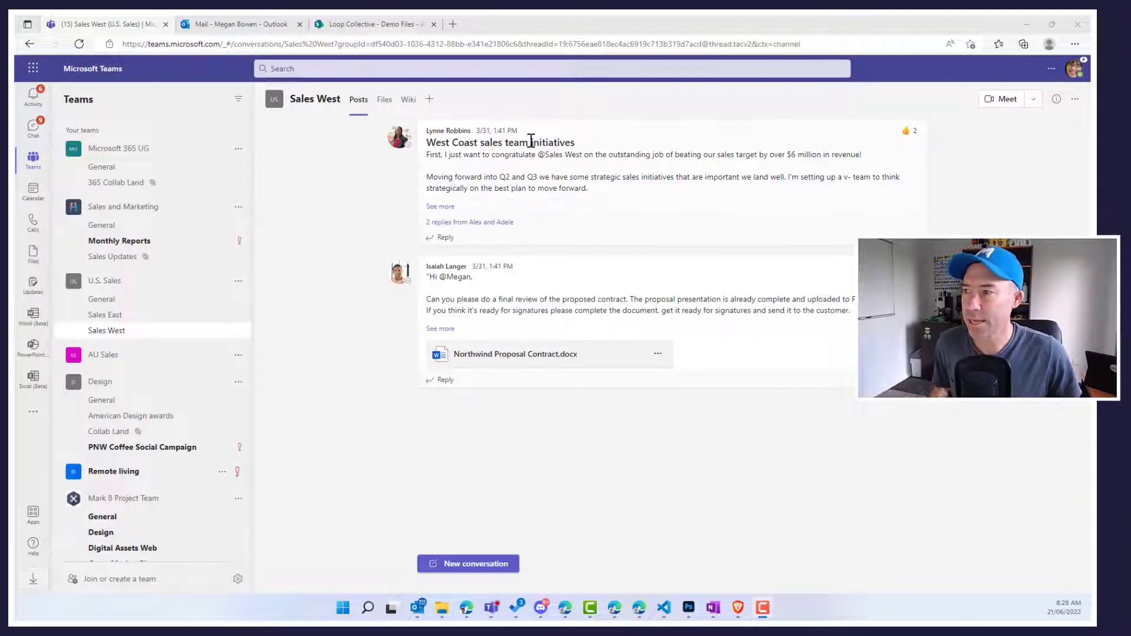
# Start adding a Document Library tab to the Sales West channel from the Sales and Marketing site, without posting to the channel about it
pyautogui.click(431, 106)
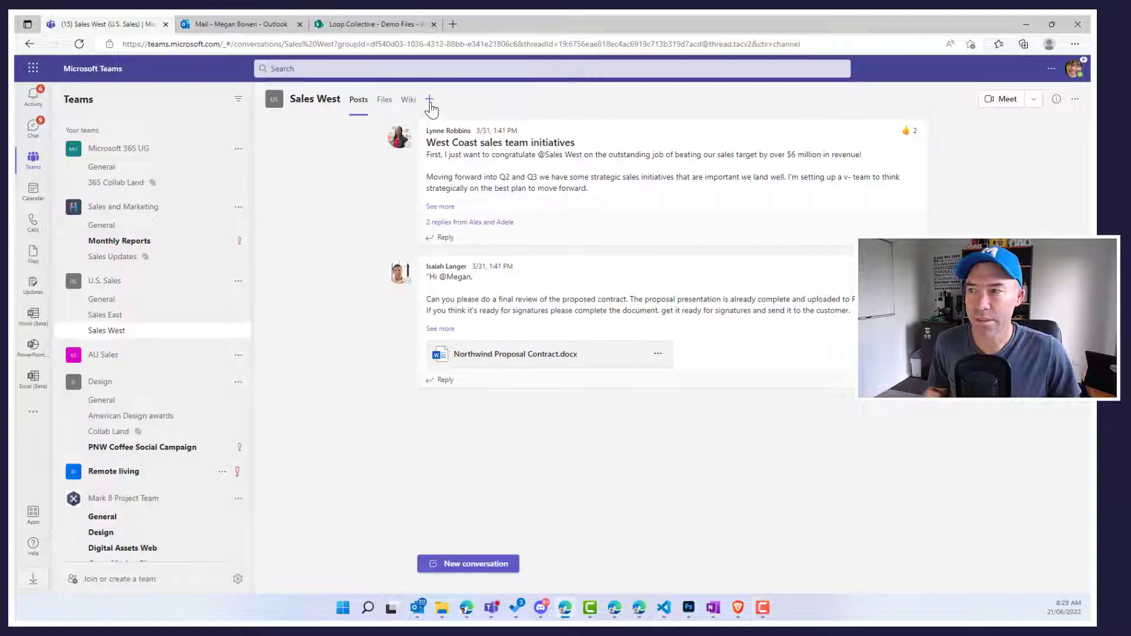
pyautogui.click(430, 104)
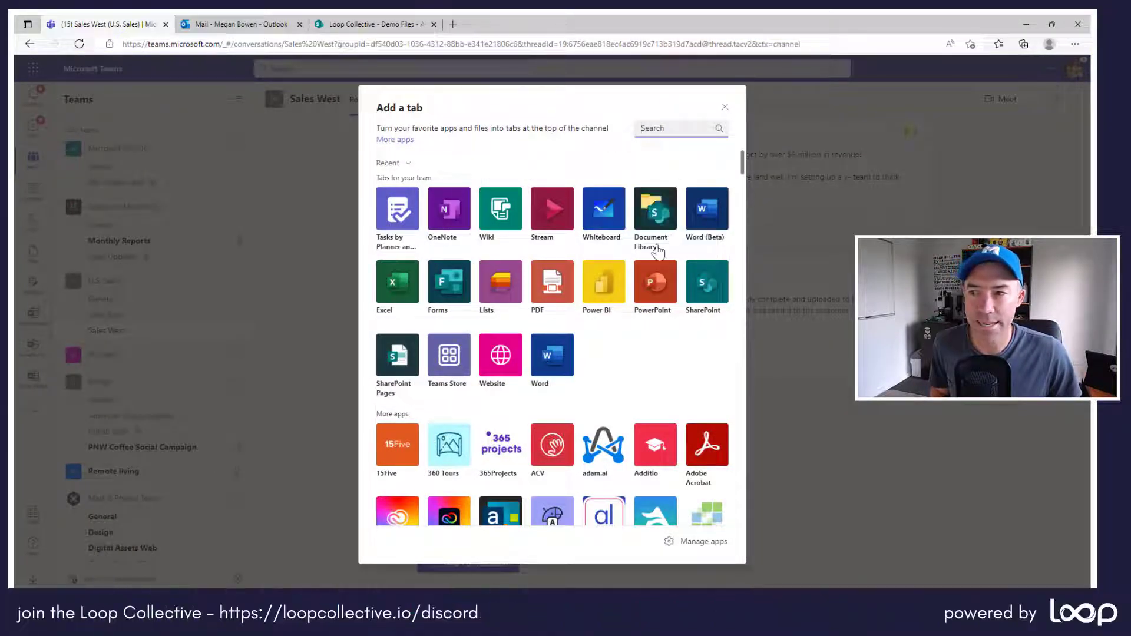
pyautogui.click(654, 210)
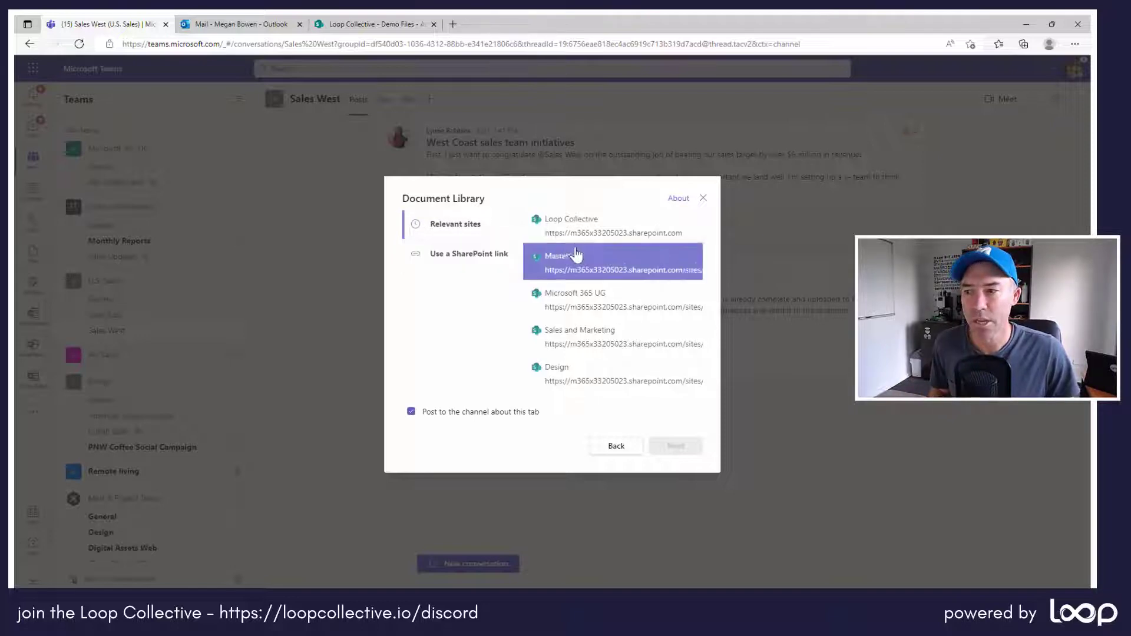
pyautogui.click(468, 413)
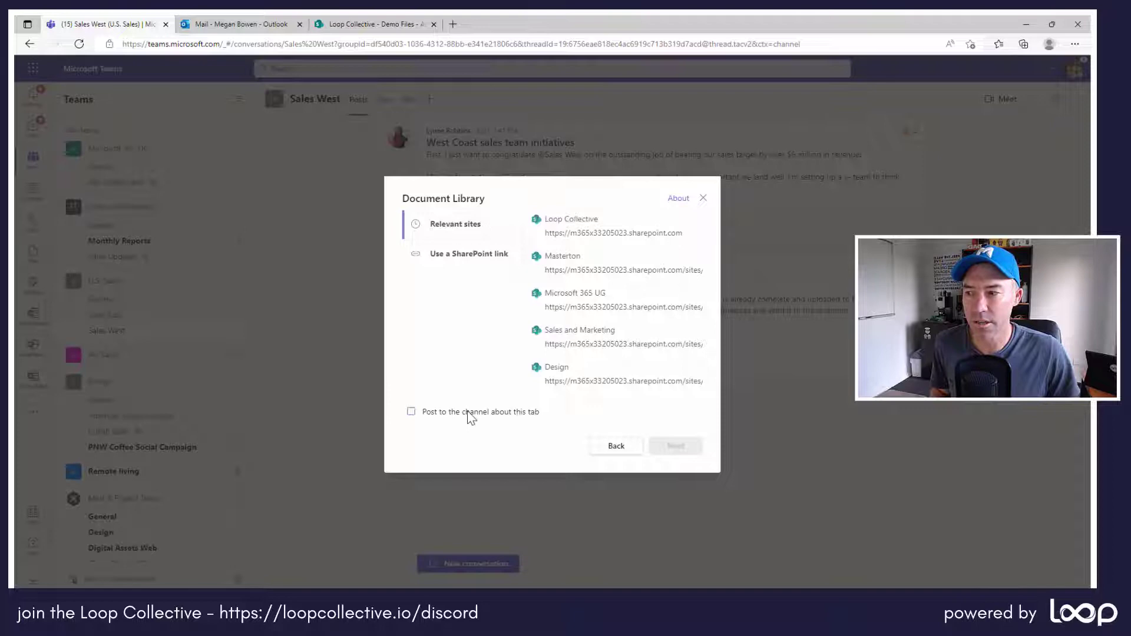
pyautogui.click(571, 345)
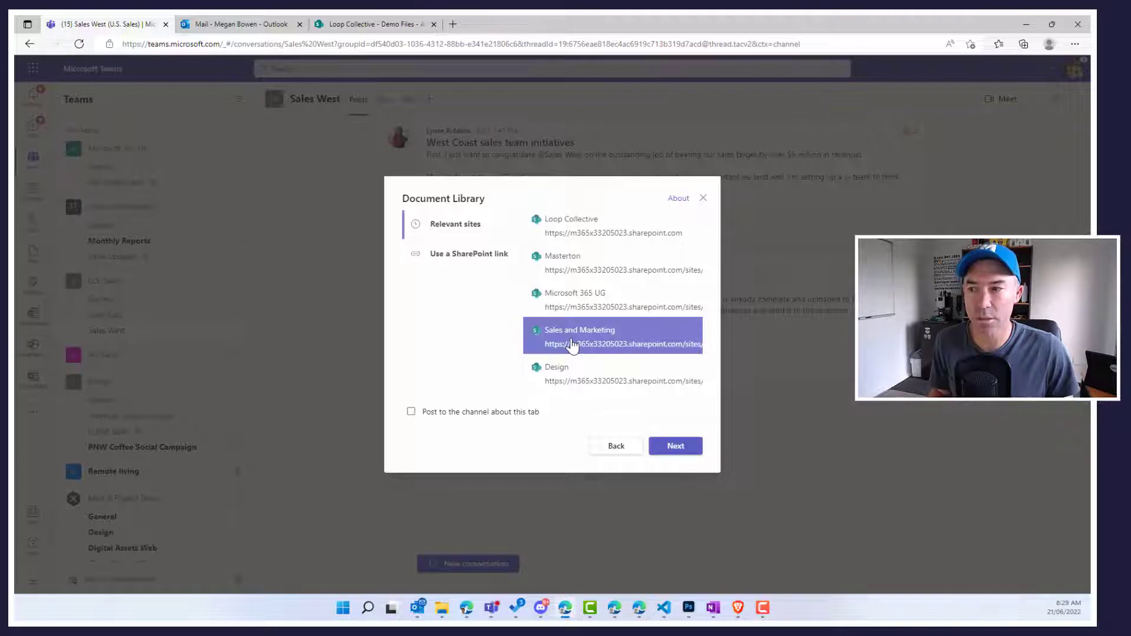
pyautogui.click(675, 445)
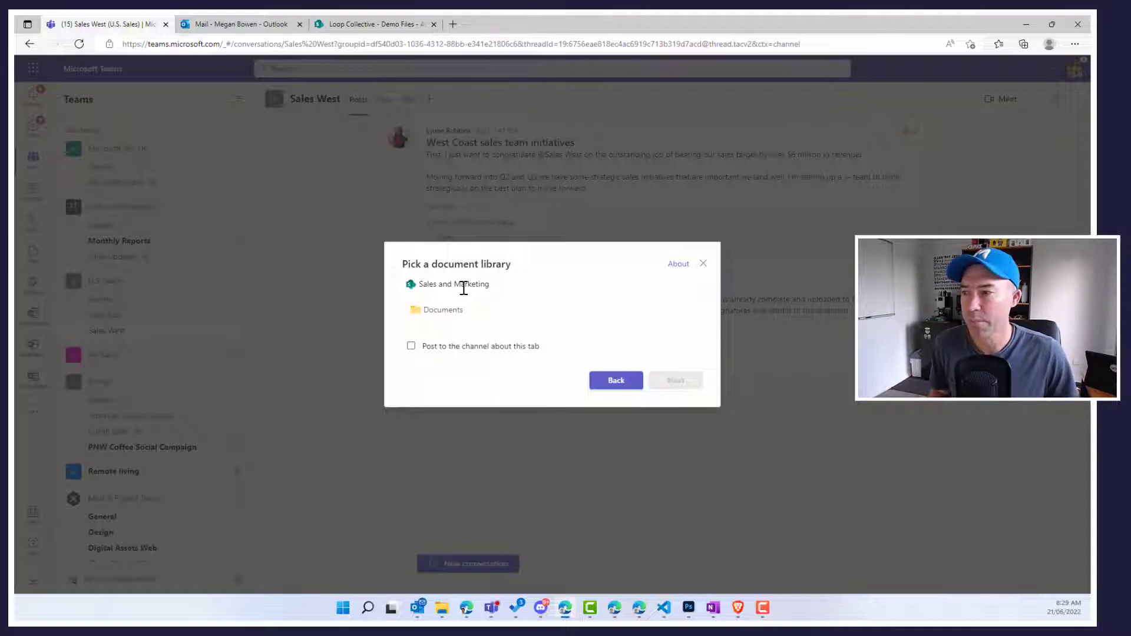
# Choose the site's Documents library, name the tab "Sales and Marketing" and save it
pyautogui.click(462, 310)
pyautogui.click(671, 380)
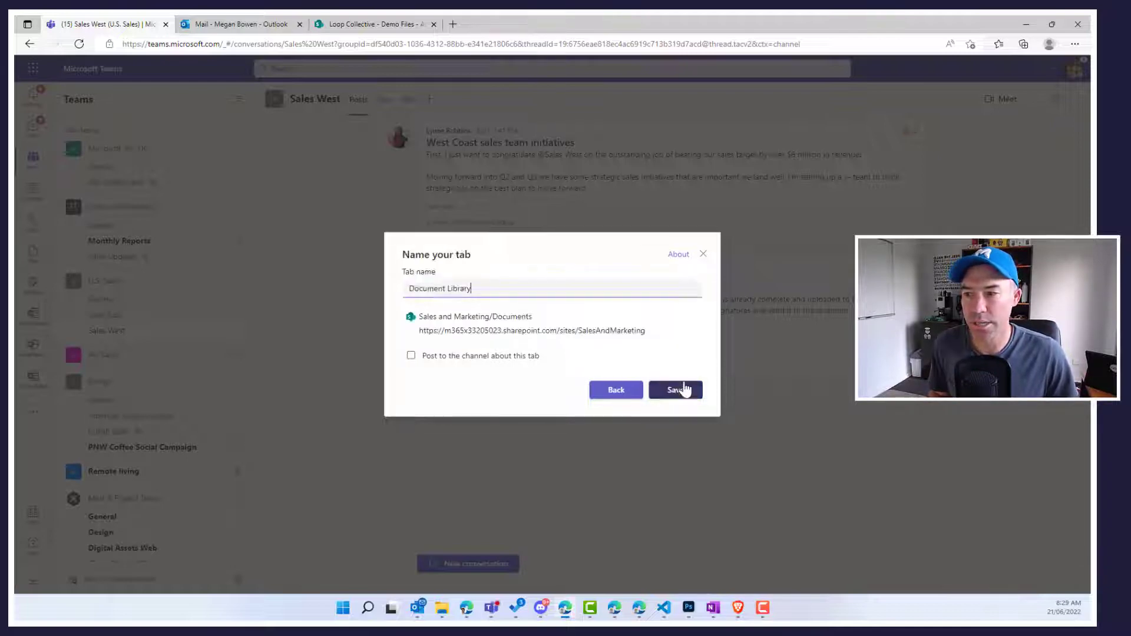
pyautogui.moveTo(499, 289); pyautogui.dragTo(373, 288)
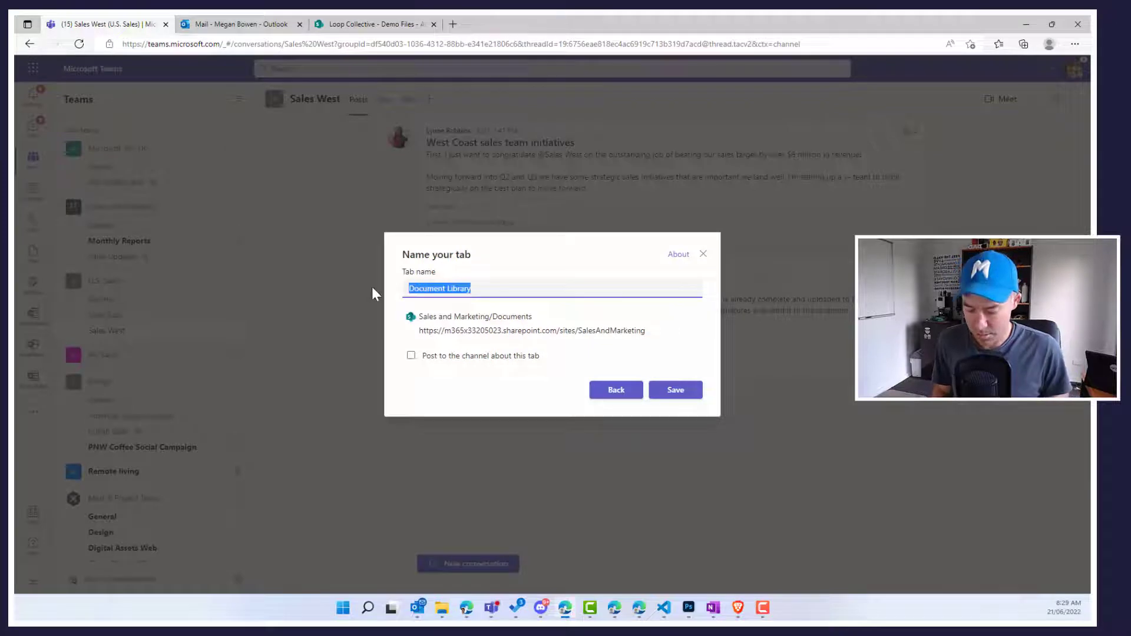
pyautogui.write('Sales and Marke')
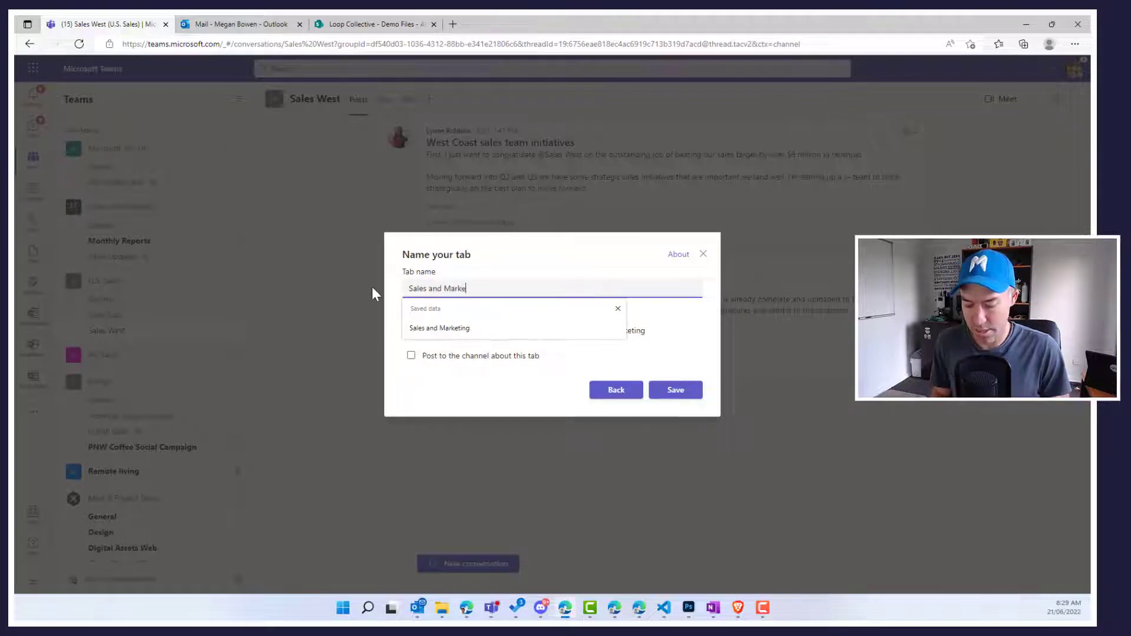
pyautogui.write('ting')
pyautogui.click(688, 390)
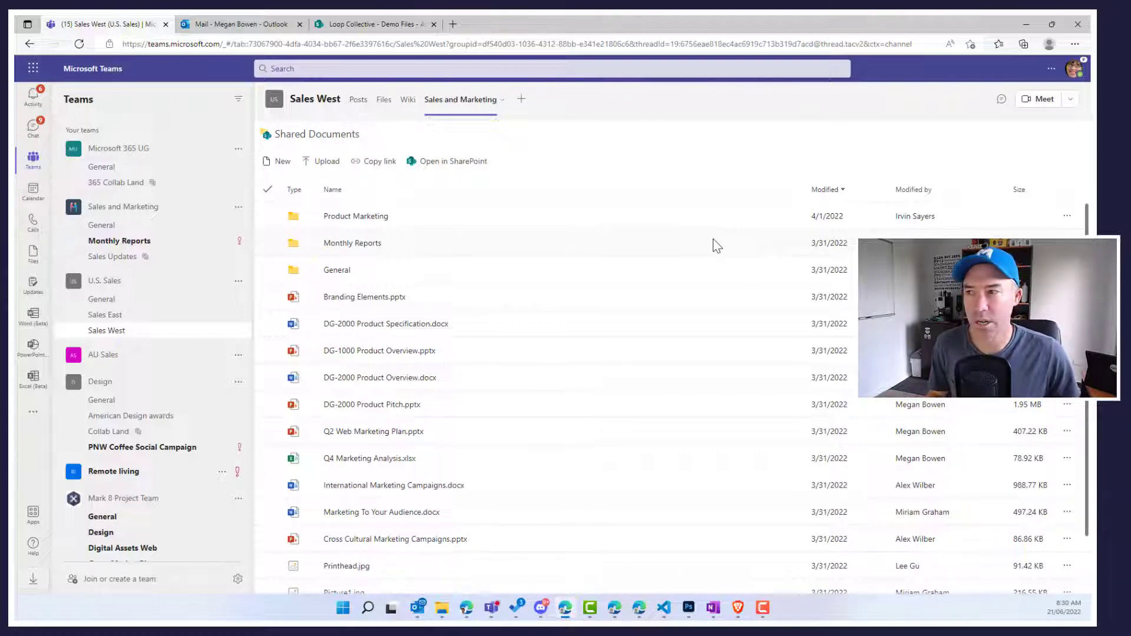
# Start another Document Library tab for the channel and copy the root address of the Loop Collective site from its SharePoint page
pyautogui.click(522, 101)
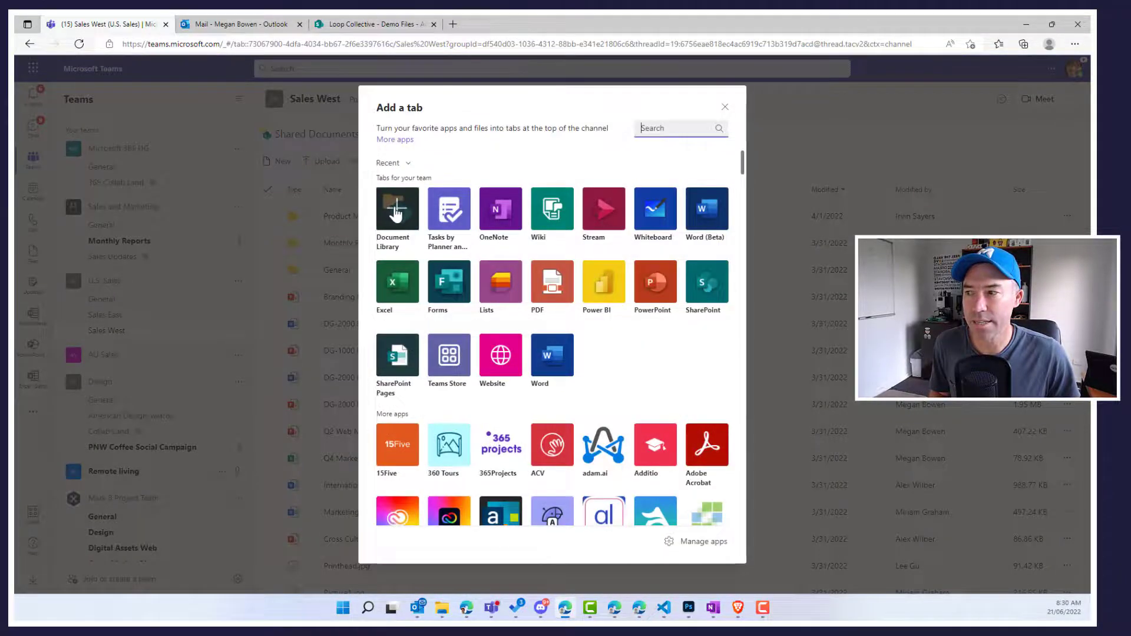
pyautogui.click(397, 215)
pyautogui.click(340, 26)
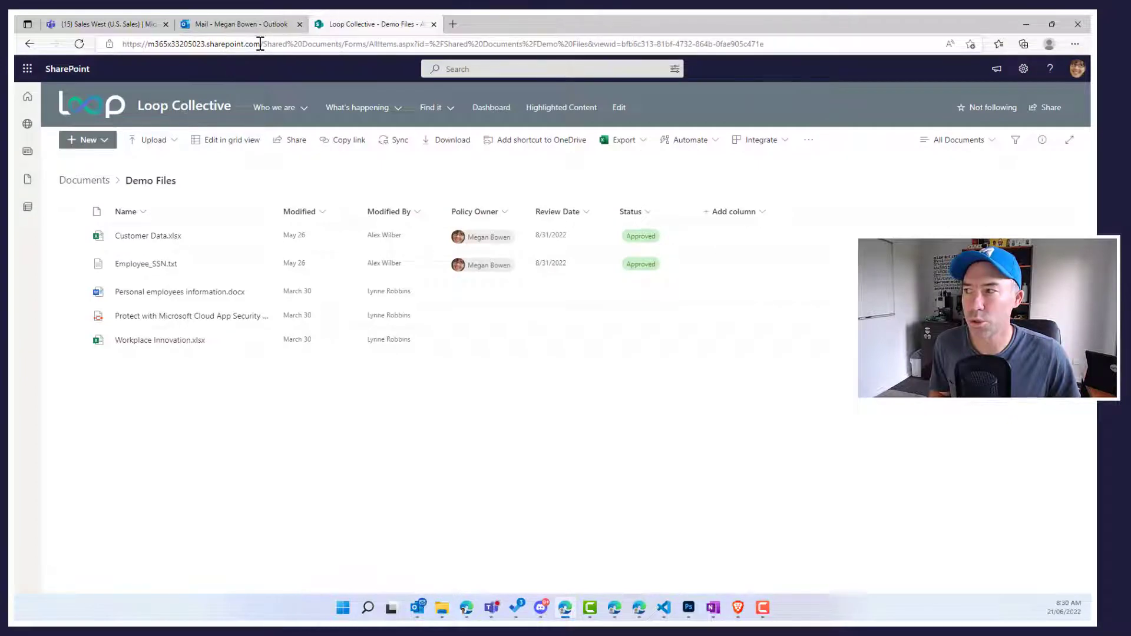
pyautogui.moveTo(261, 44); pyautogui.dragTo(109, 50)
pyautogui.hotkey('ctrl', 'c')
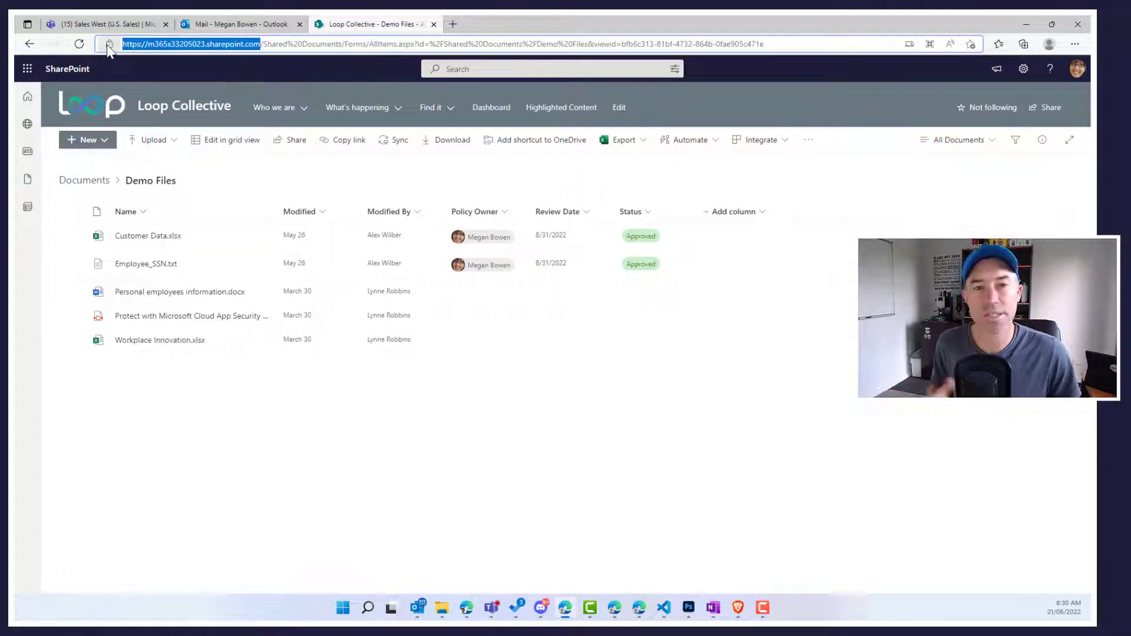
# Back in Teams, look up the copied address as a SharePoint link, disable the channel post and continue with the Loop Collective site
pyautogui.click(112, 28)
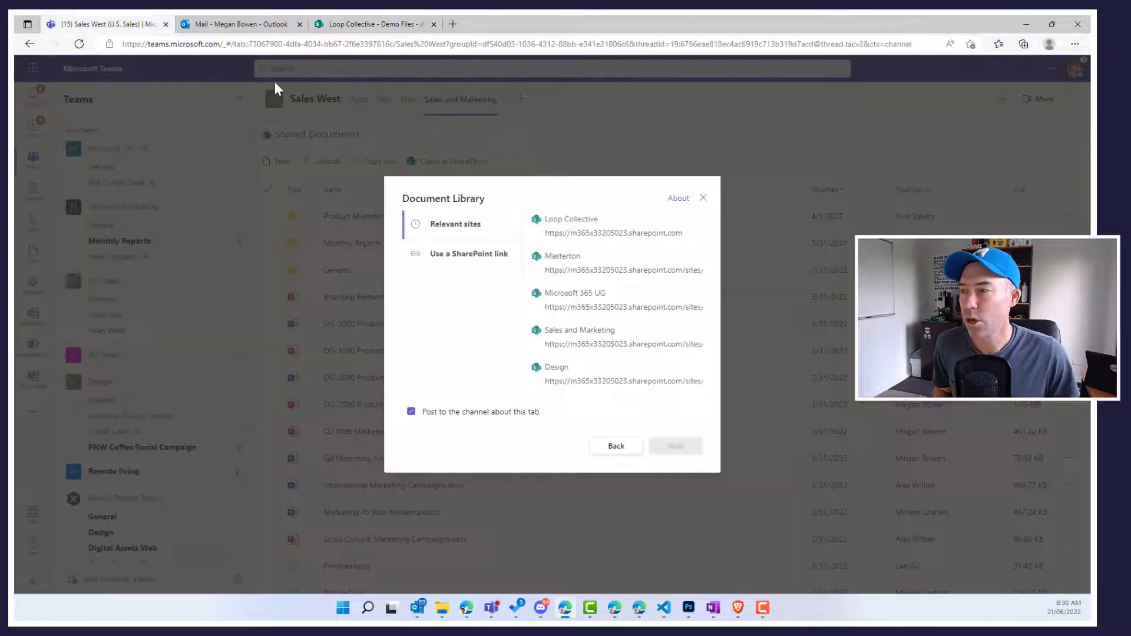
pyautogui.click(377, 27)
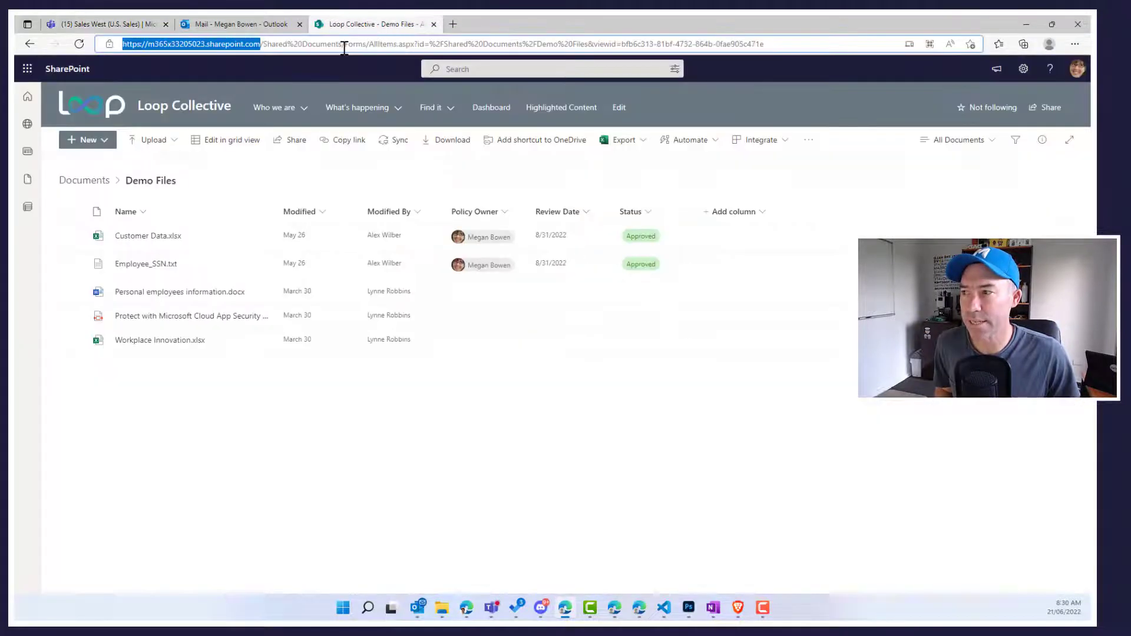
pyautogui.click(85, 24)
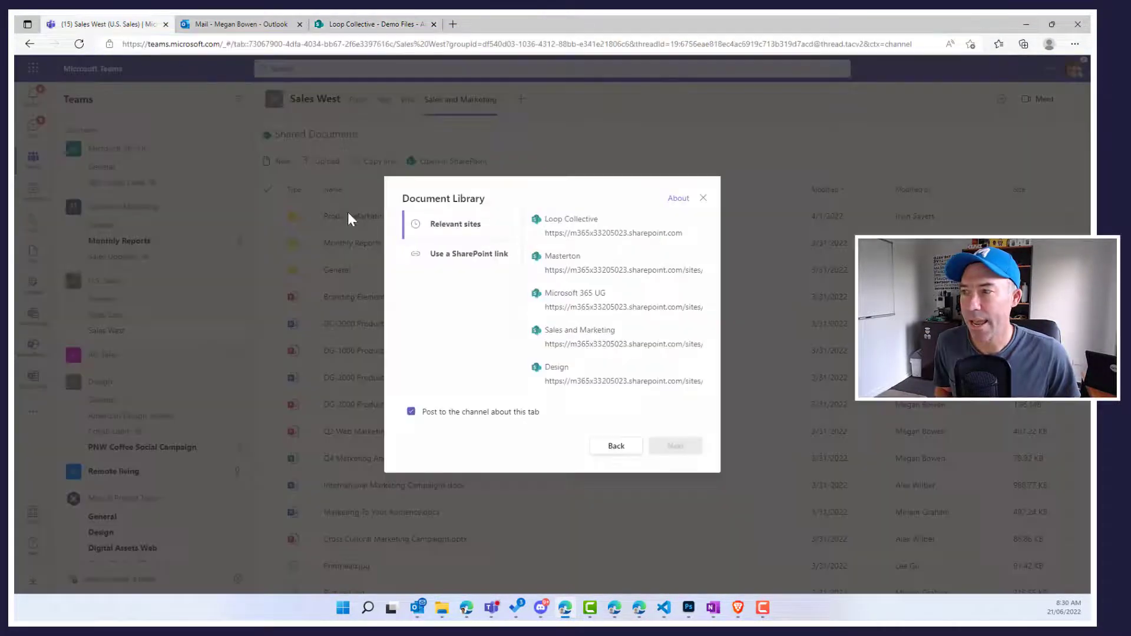
pyautogui.click(460, 256)
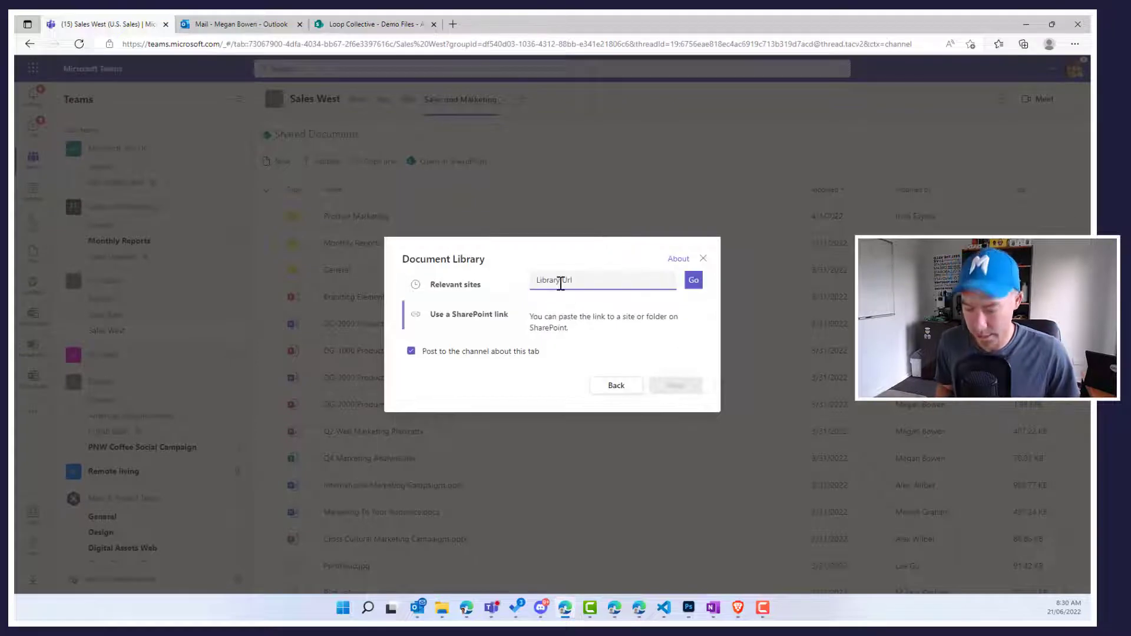
pyautogui.hotkey('ctrl', 'v')
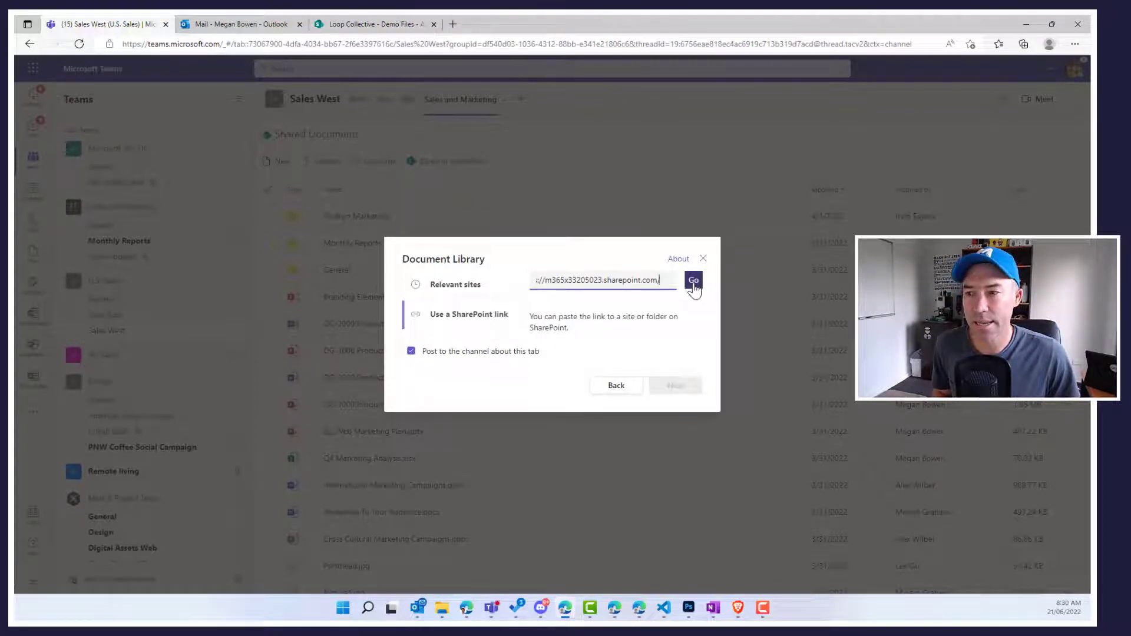
pyautogui.click(693, 281)
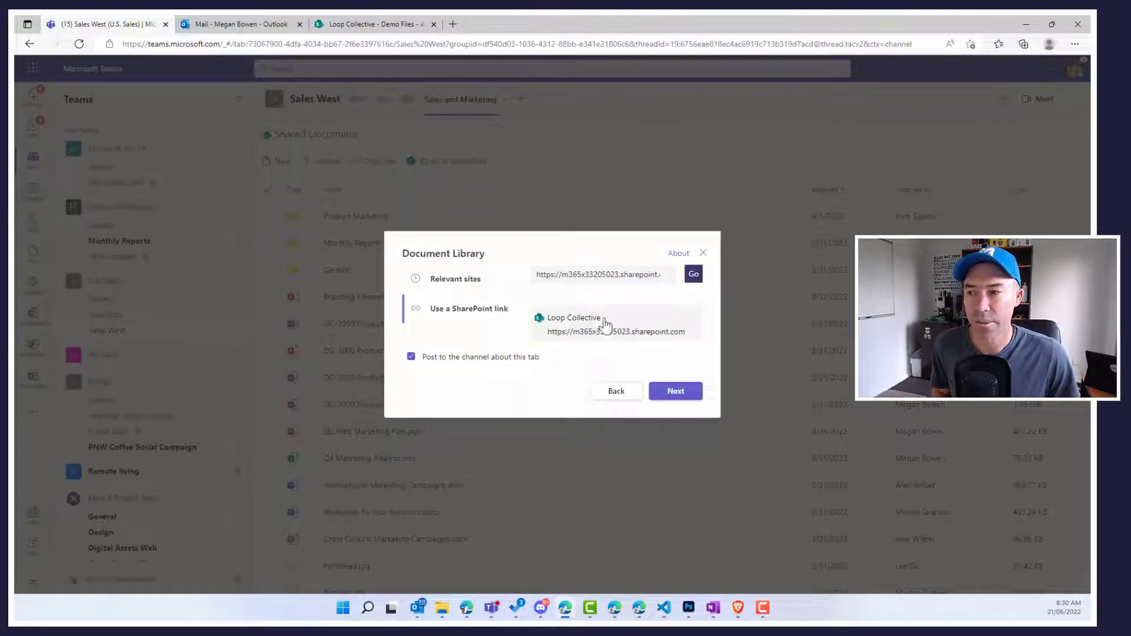
pyautogui.click(500, 358)
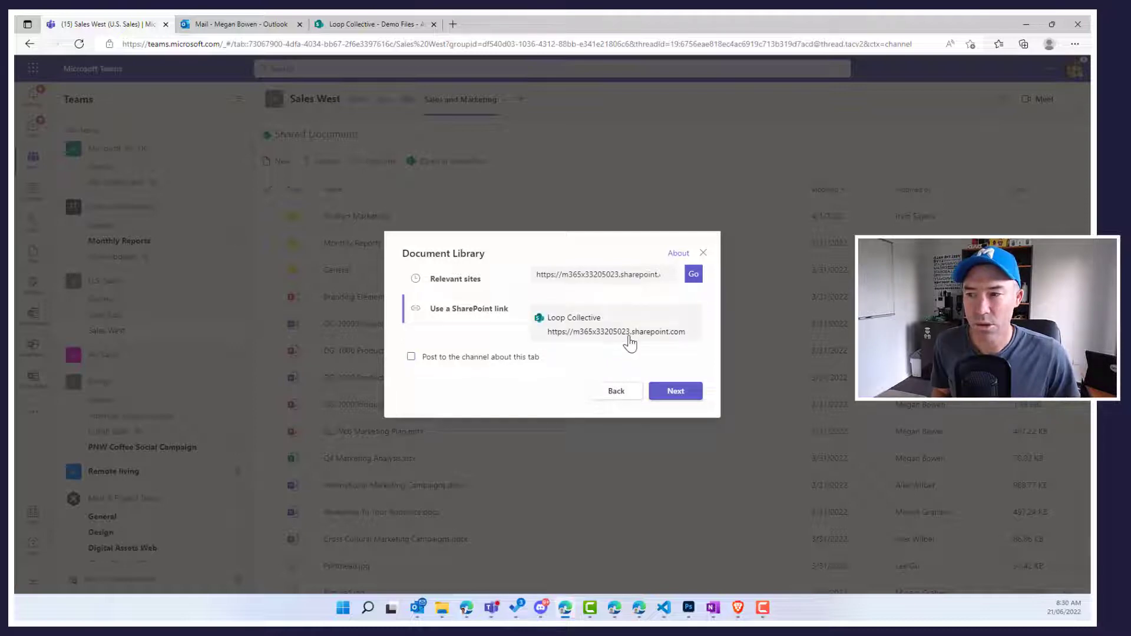
pyautogui.click(641, 342)
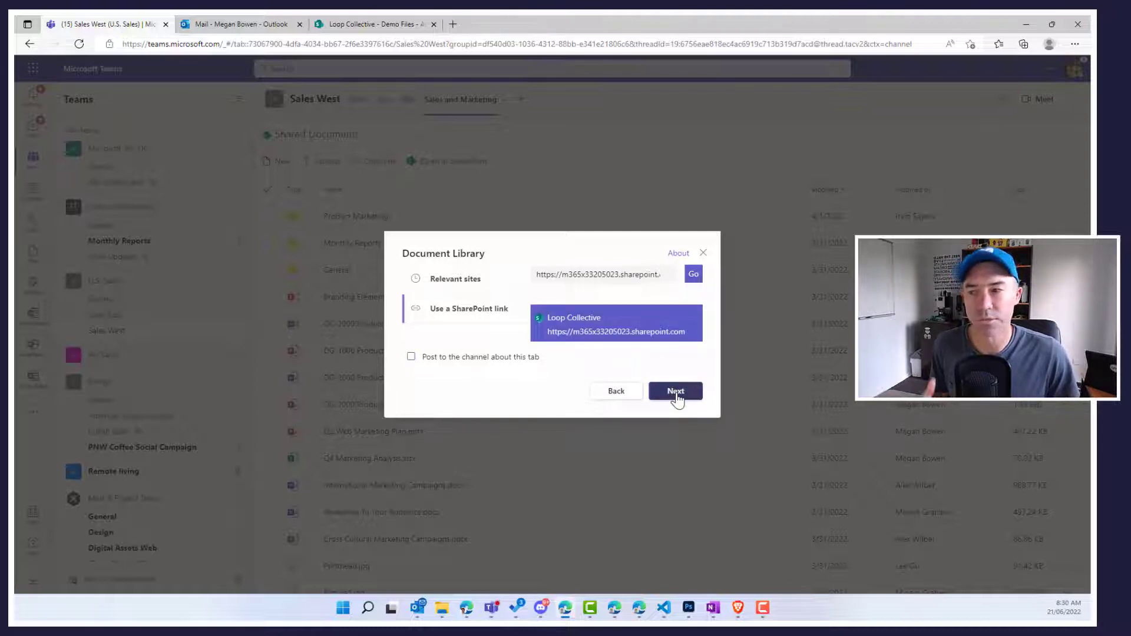
pyautogui.click(675, 392)
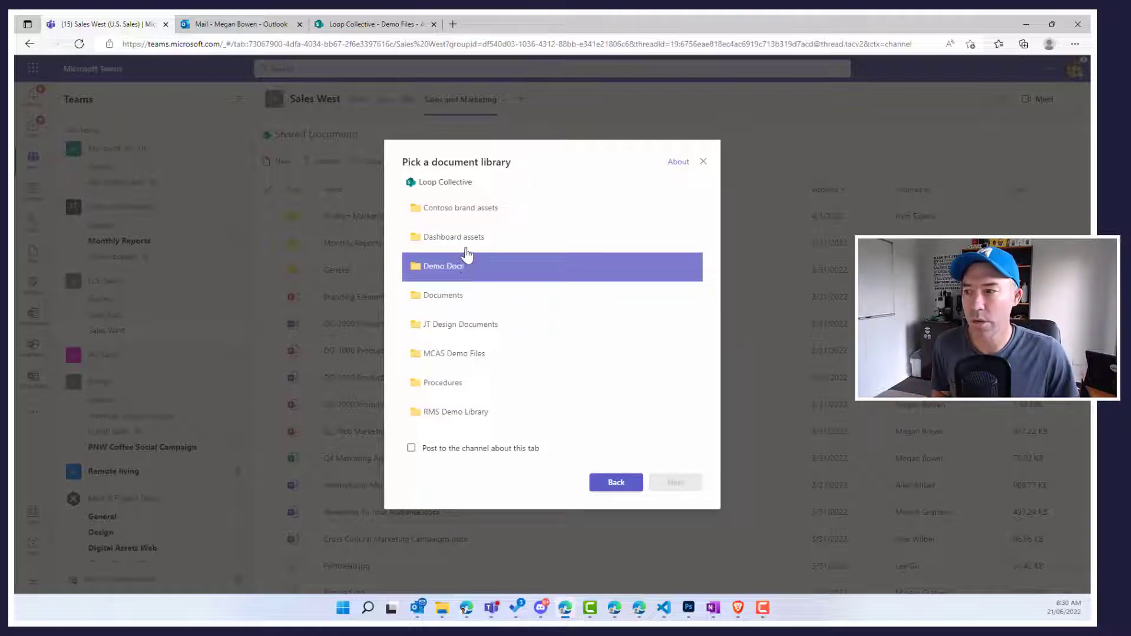
# Add the Contoso brand assets library as a tab named "Brand Assets", then switch to the Sales and Marketing tab
pyautogui.click(469, 218)
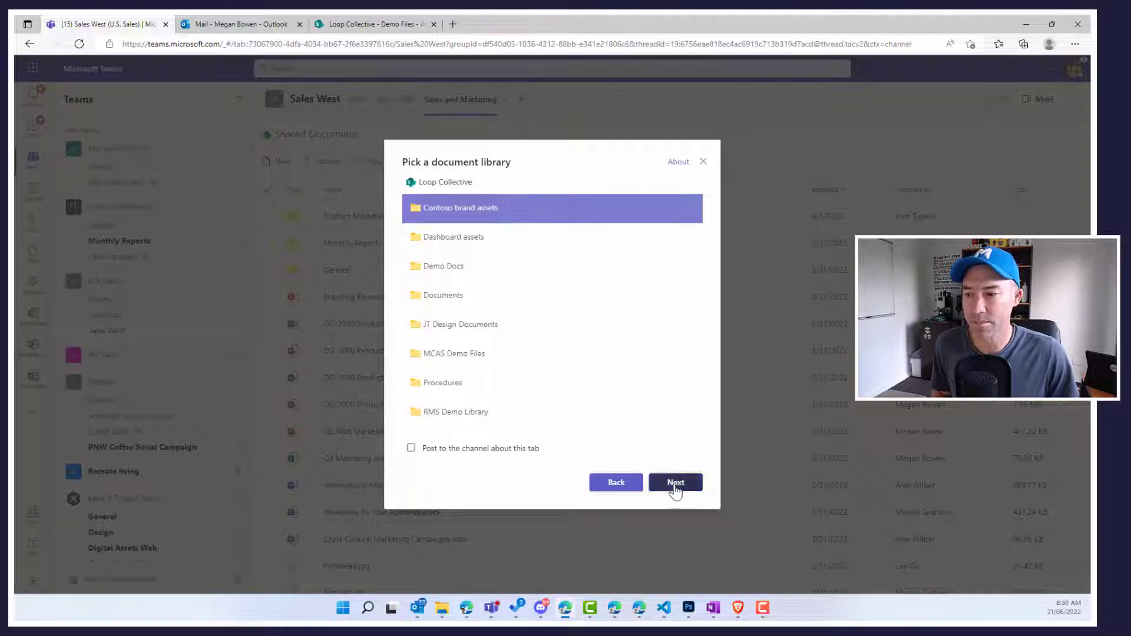
pyautogui.click(674, 484)
pyautogui.moveTo(479, 289); pyautogui.dragTo(406, 290)
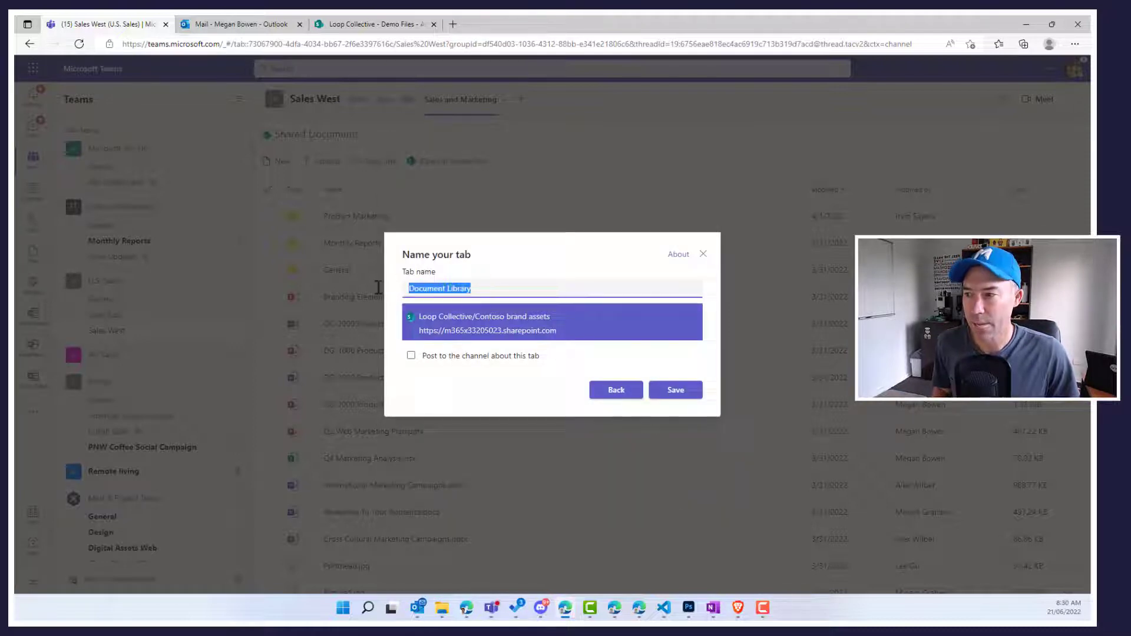
pyautogui.write('Brand Assets')
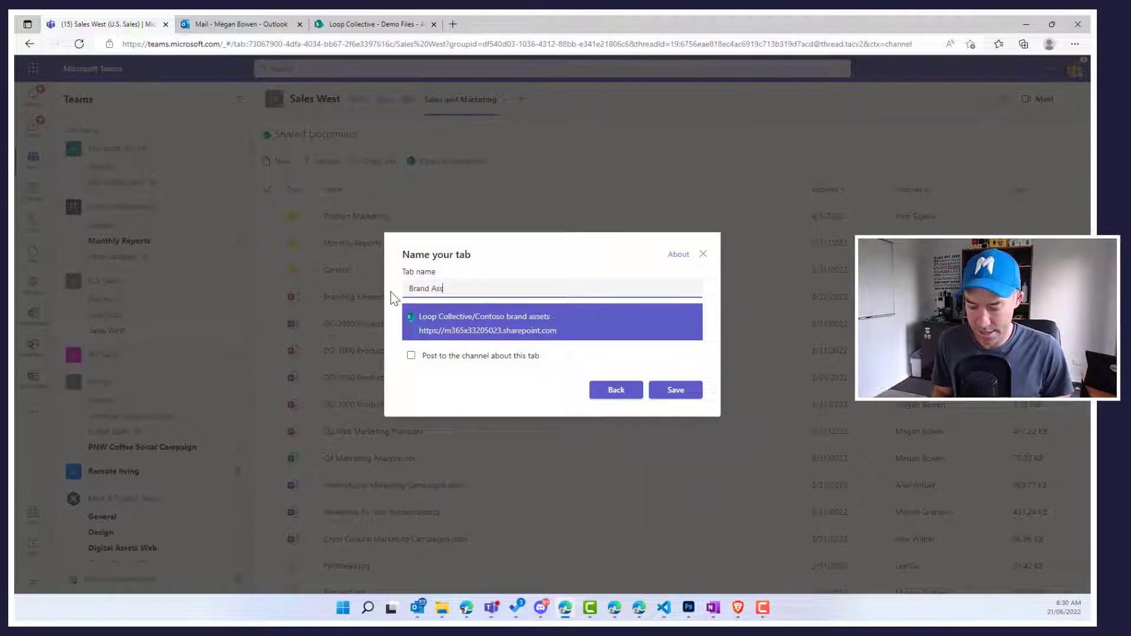
pyautogui.click(682, 395)
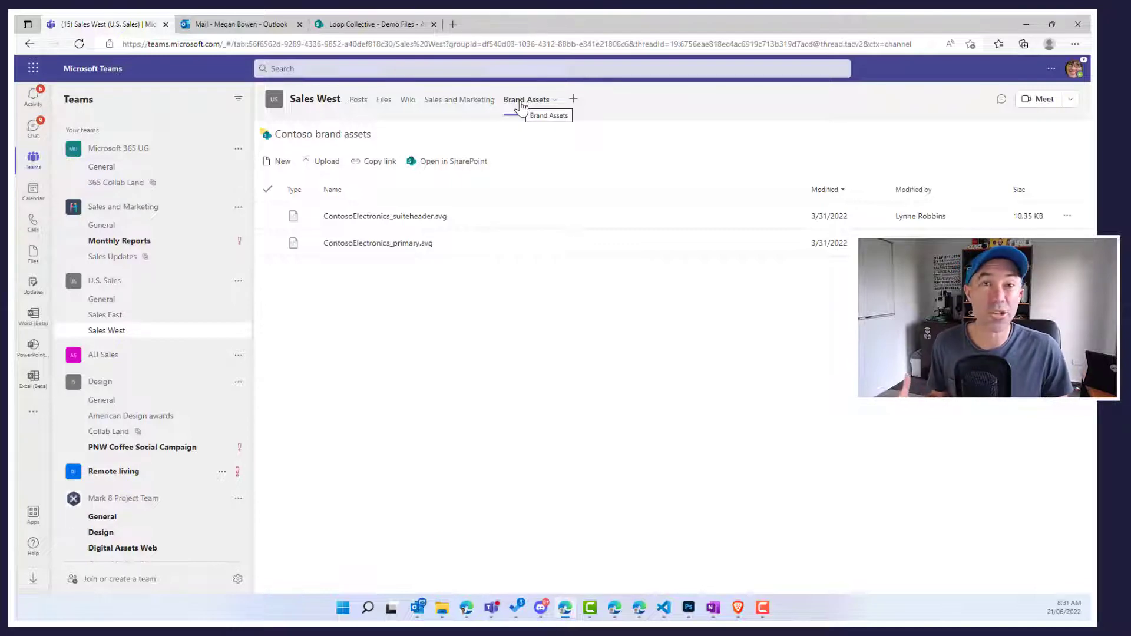
pyautogui.click(435, 106)
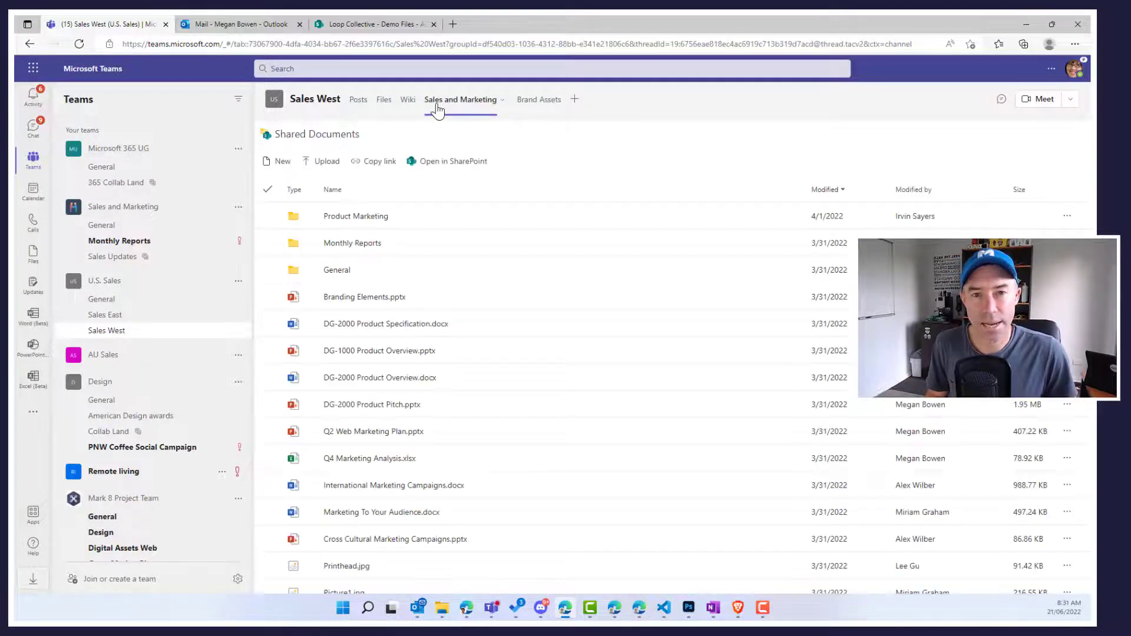